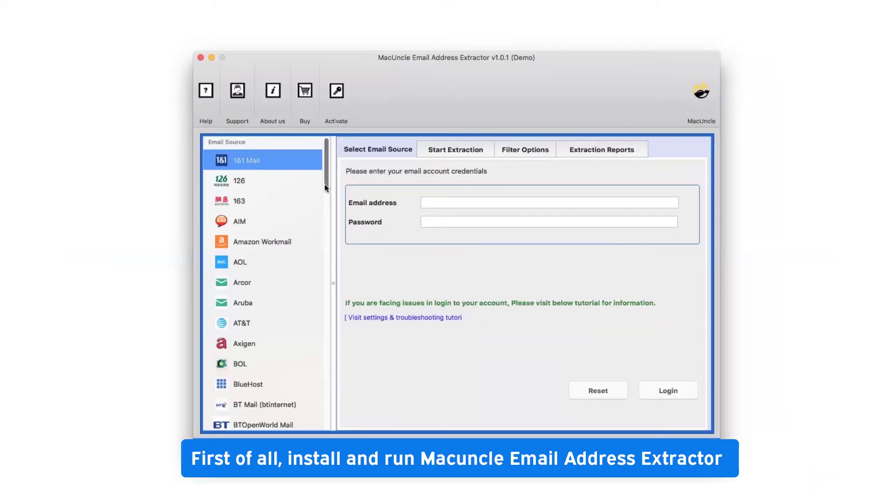
left_click_drag(324, 183, 329, 324)
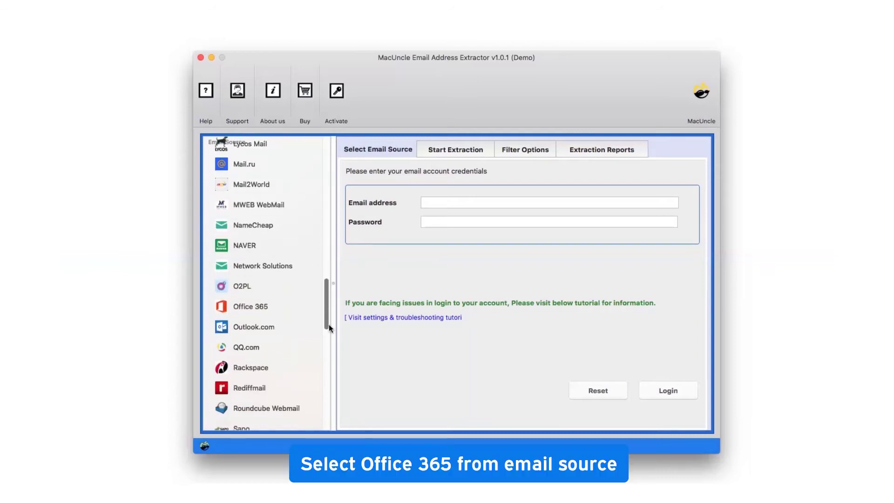
- Select Office 365 from the Email Source list
left_click(261, 304)
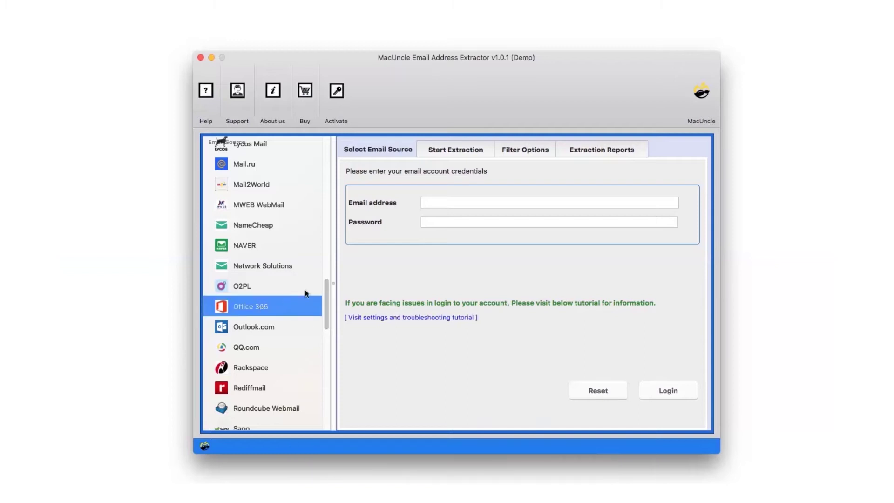
- Enter the Office 365 account address and password, then log in
left_click(426, 204)
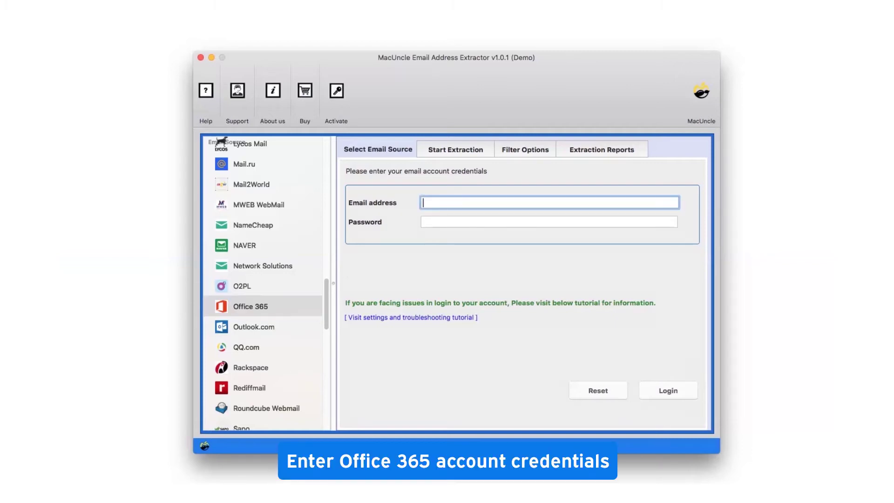
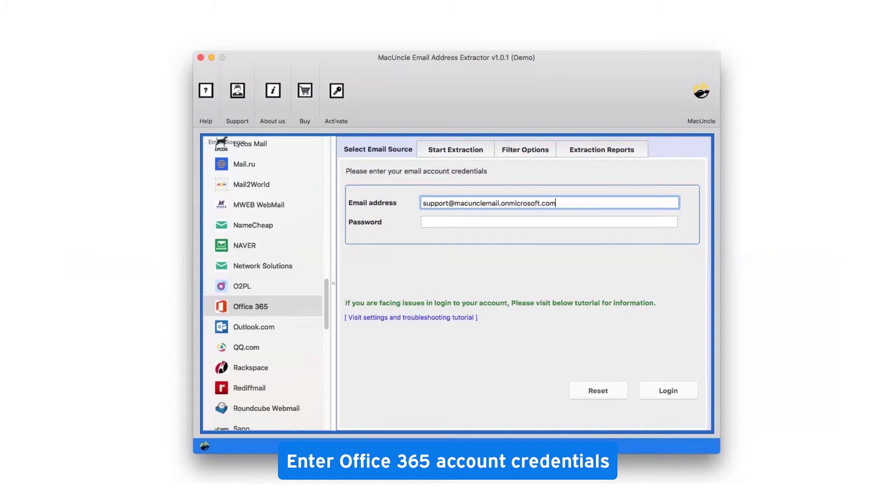
key("Tab")
type("••••••••••••")
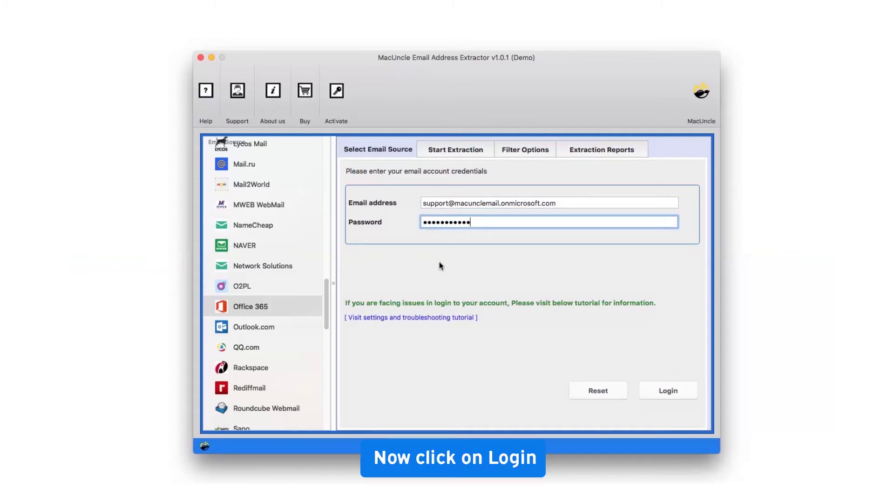
left_click(668, 390)
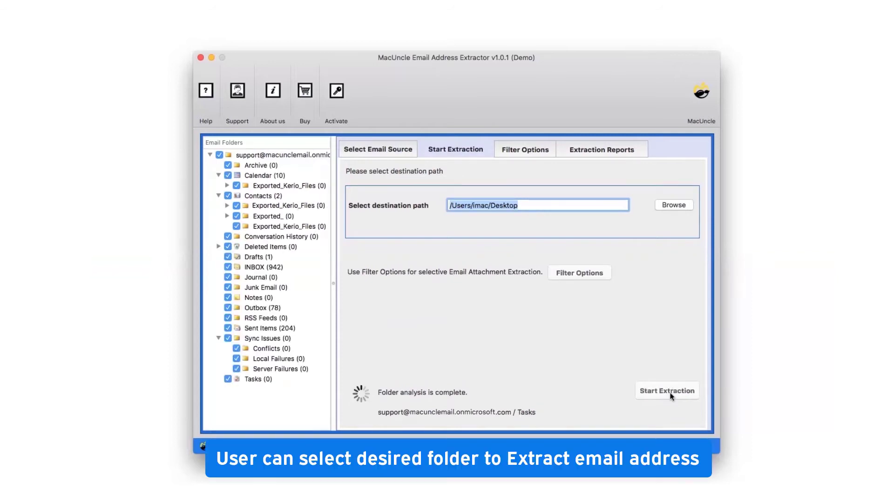
- Untick and re-tick Drafts so every Office 365 folder stays selected
left_click(228, 257)
left_click(227, 277)
left_click(228, 257)
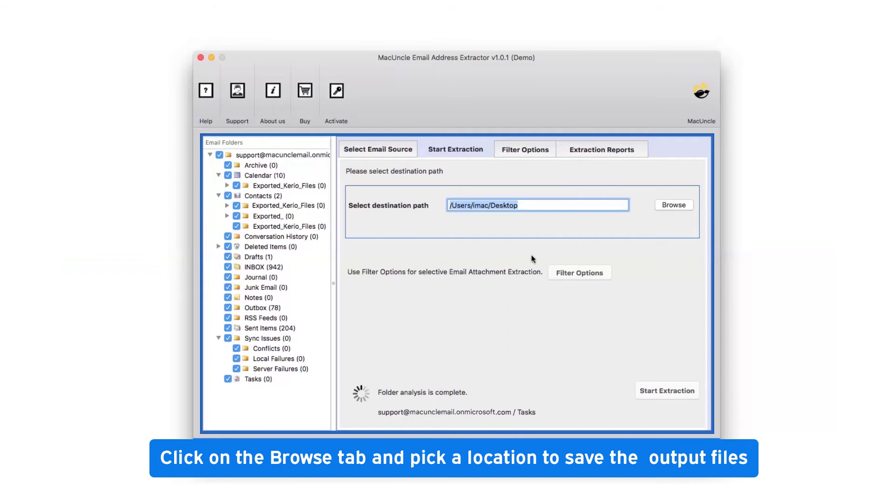
- Browse to the Desktop MacUncle folder and choose it as the destination
left_click(667, 209)
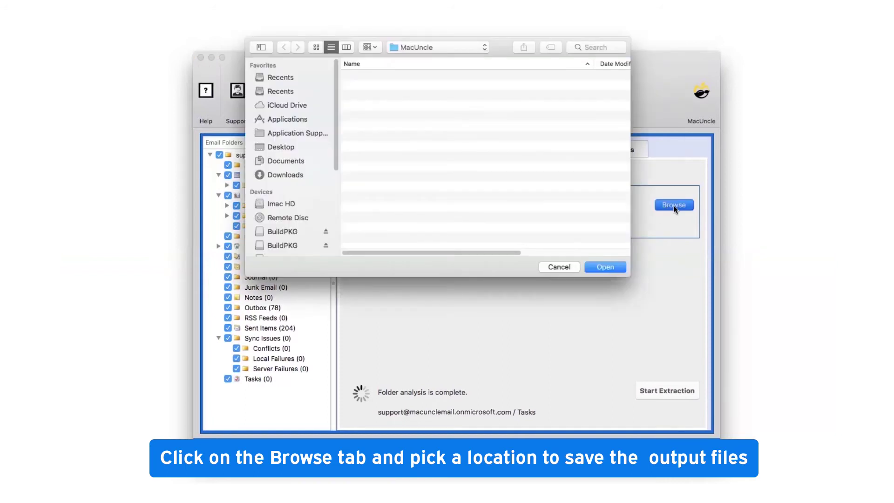
left_click(608, 267)
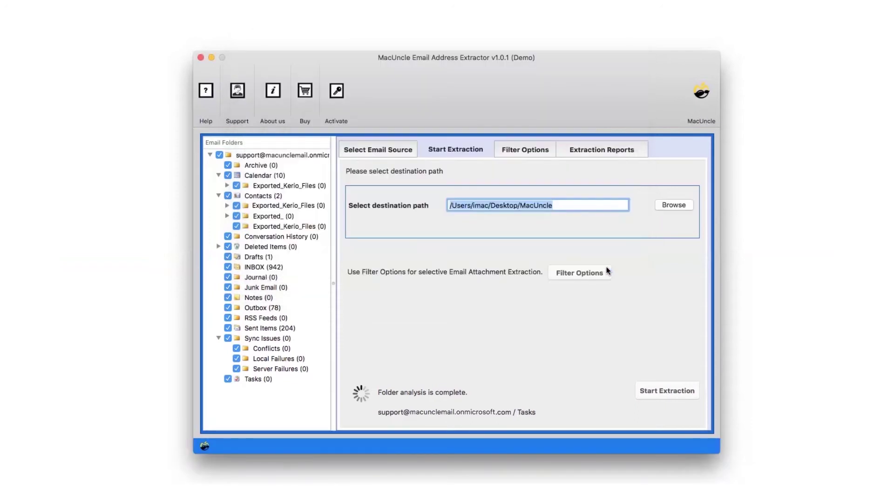
- Open Filter Options, enable filters, and tick the From, To and Bcc filters
left_click(582, 271)
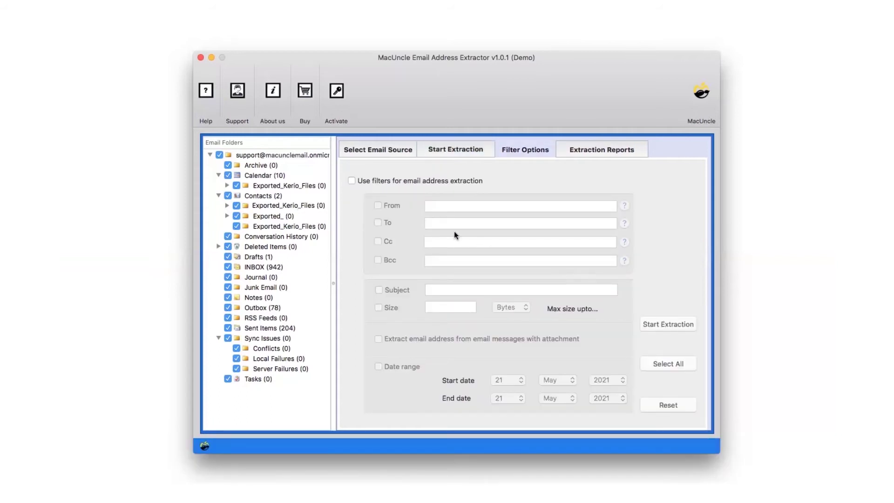
left_click(353, 180)
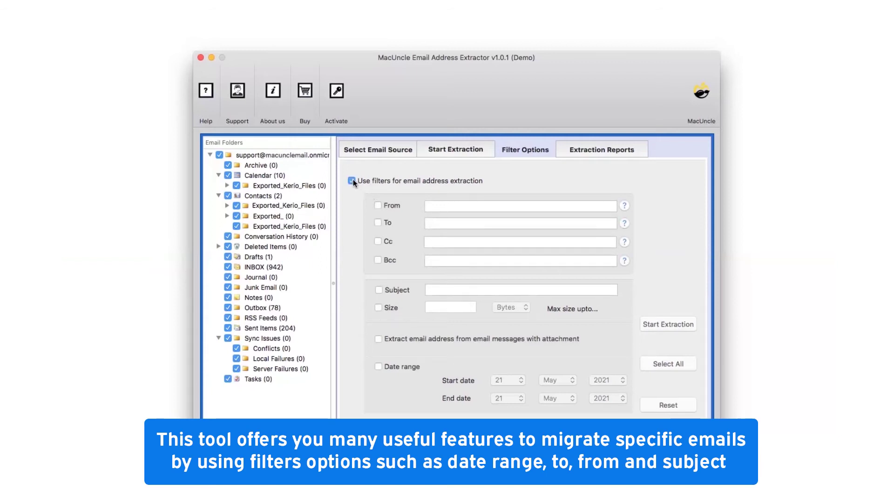
left_click(378, 204)
left_click(378, 222)
left_click(378, 260)
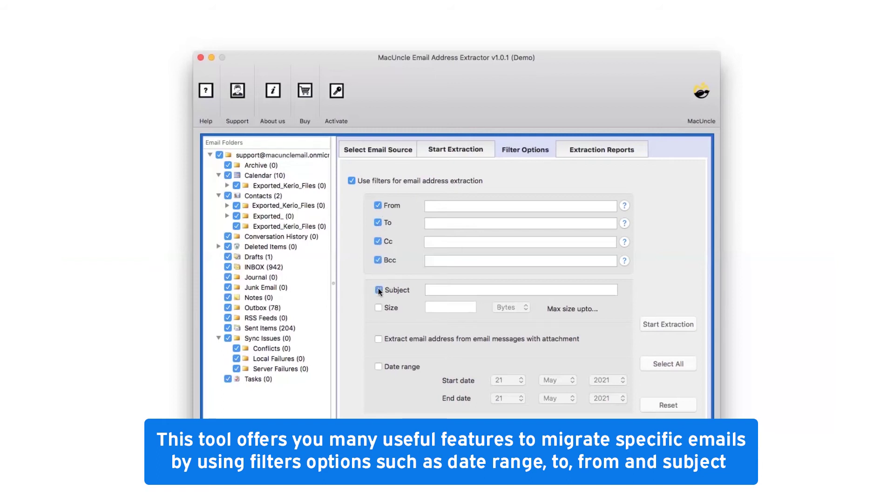
- Add a message size filter in Bytes and an attachments filter
left_click(378, 307)
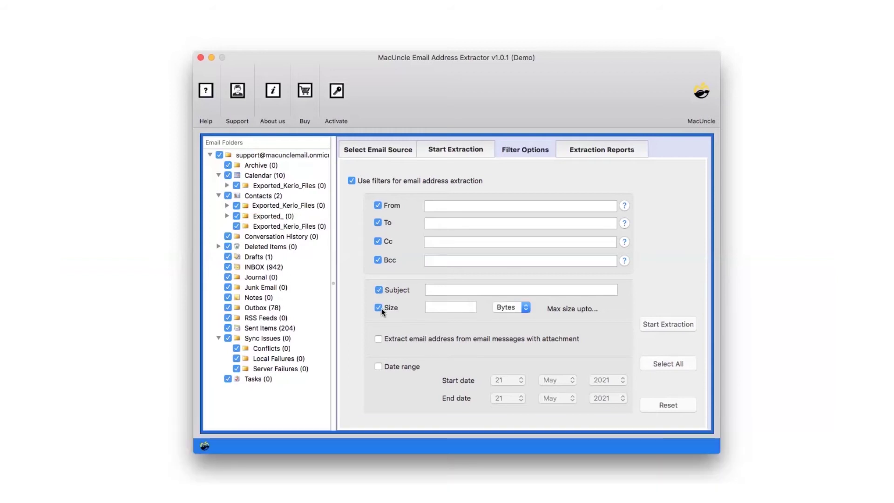
left_click(524, 308)
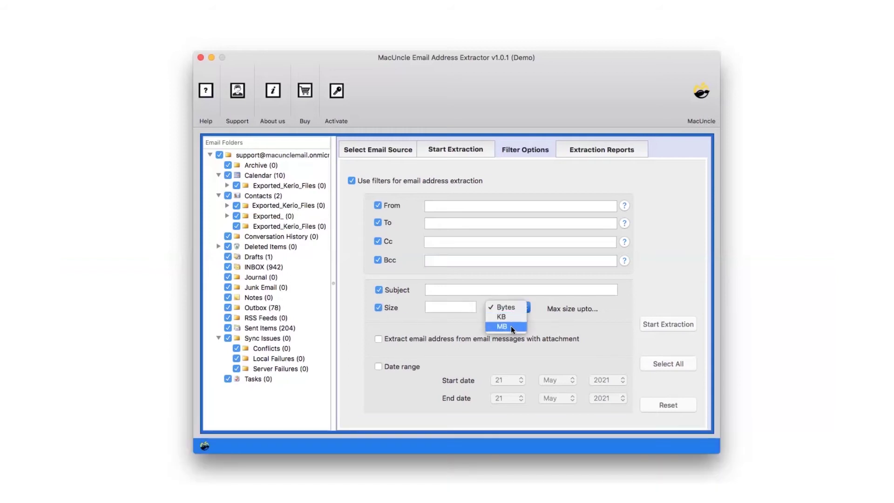
left_click(511, 310)
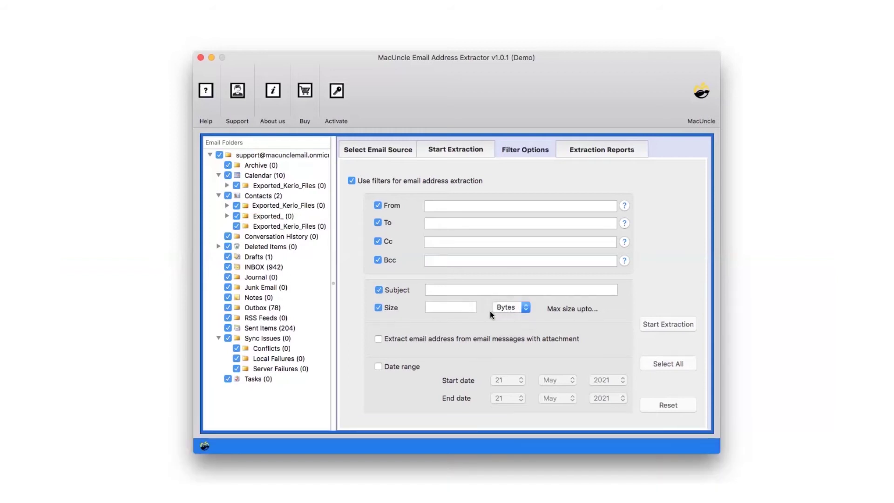
left_click(378, 340)
- Set a Feb–Jun date range, then reset all filters
left_click(379, 367)
left_click(570, 381)
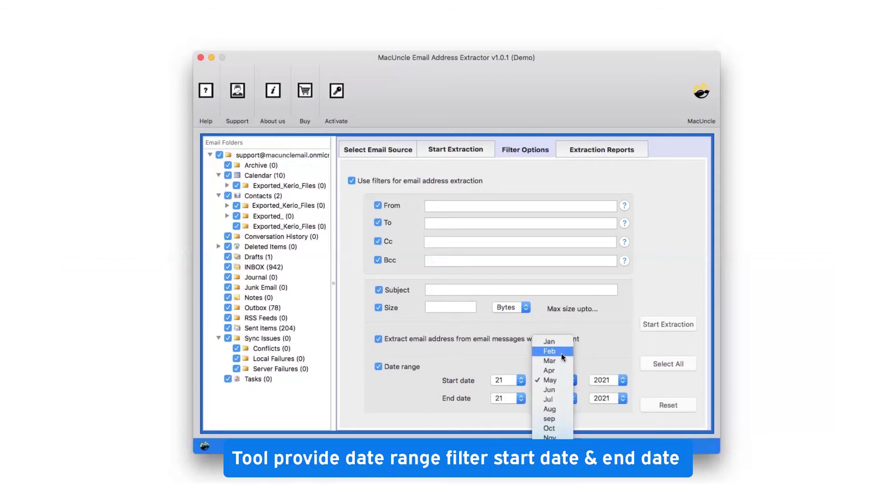
left_click(561, 353)
left_click(571, 397)
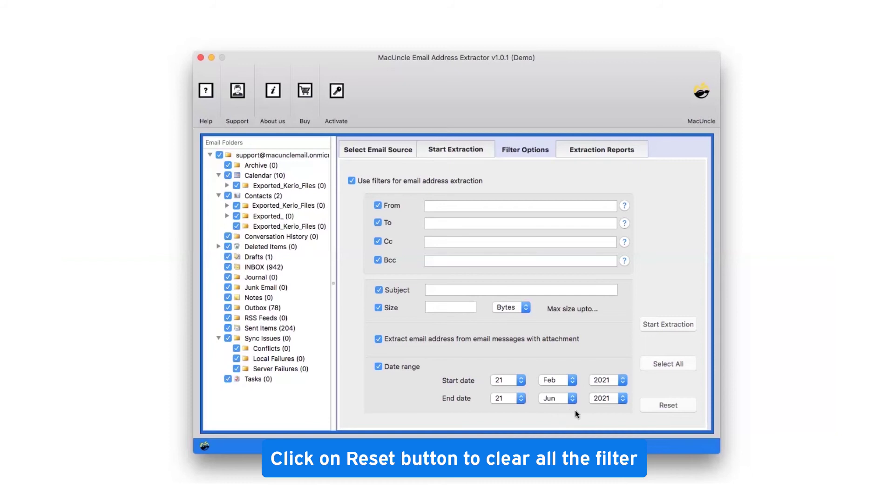
left_click(668, 406)
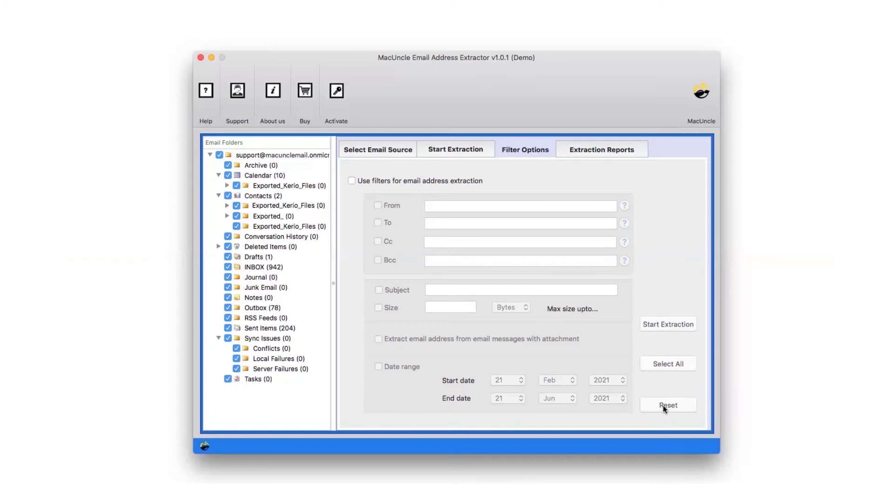
- Run Start Extraction on the selected folders and wait for it to finish
left_click(449, 152)
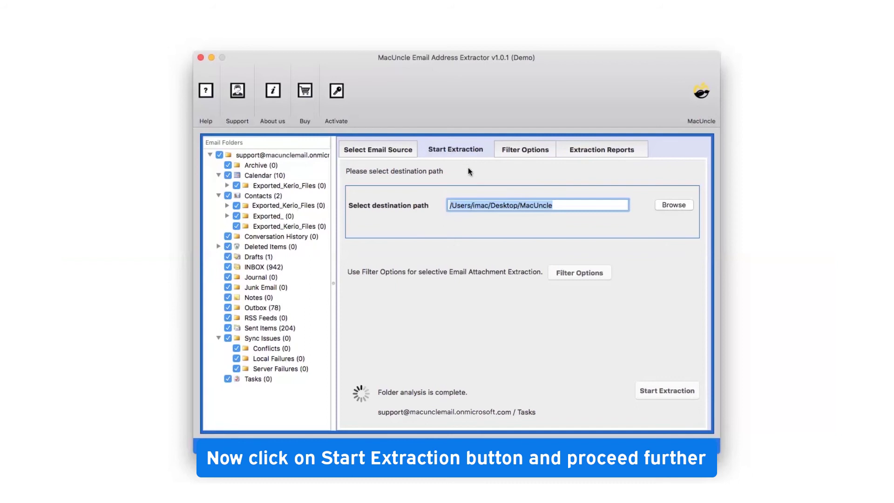
left_click(657, 390)
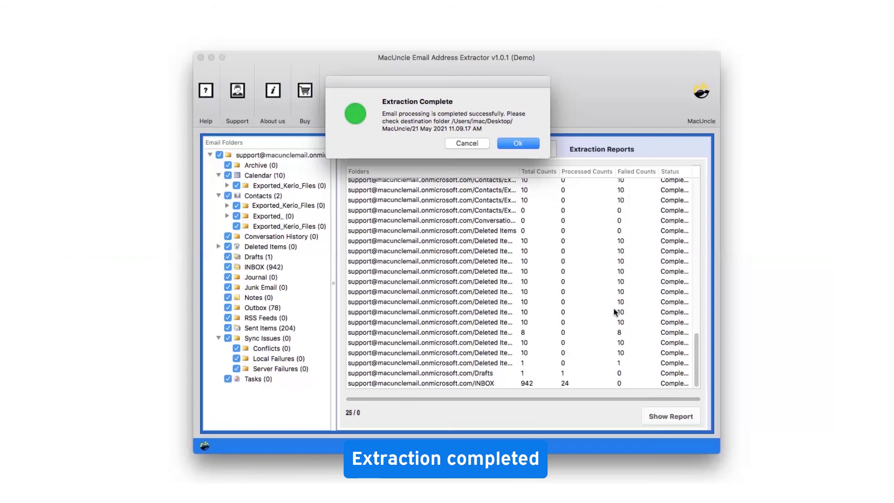
- Dismiss the Extraction Complete and Trial version notices to reveal the dated output folder
left_click(518, 145)
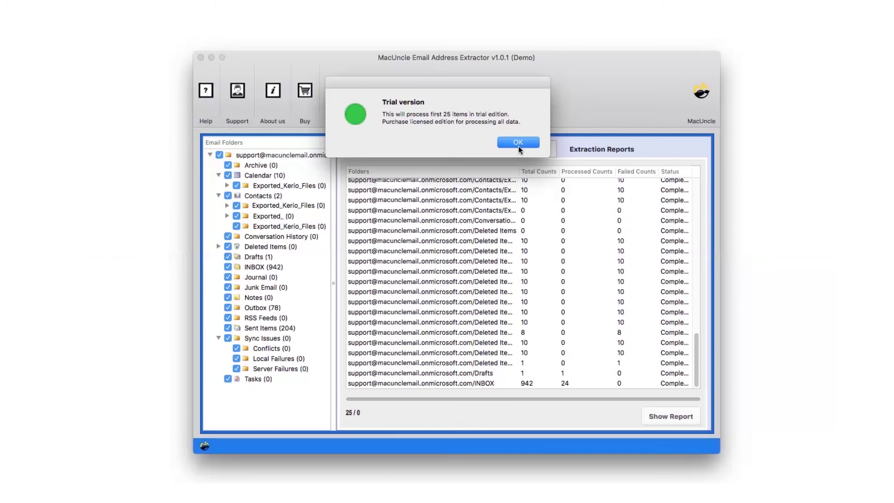
left_click(518, 143)
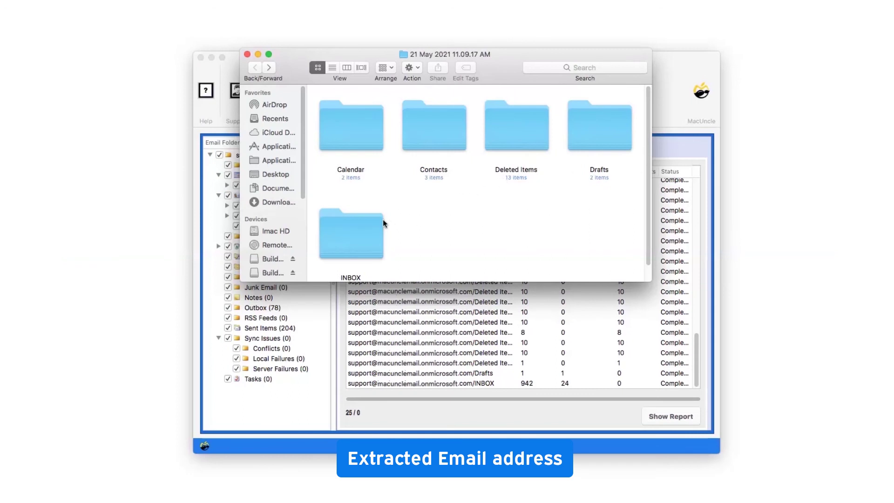
- Open the INBOX output folder to show From.csv and To.csv
left_click(350, 235)
double_click(350, 234)
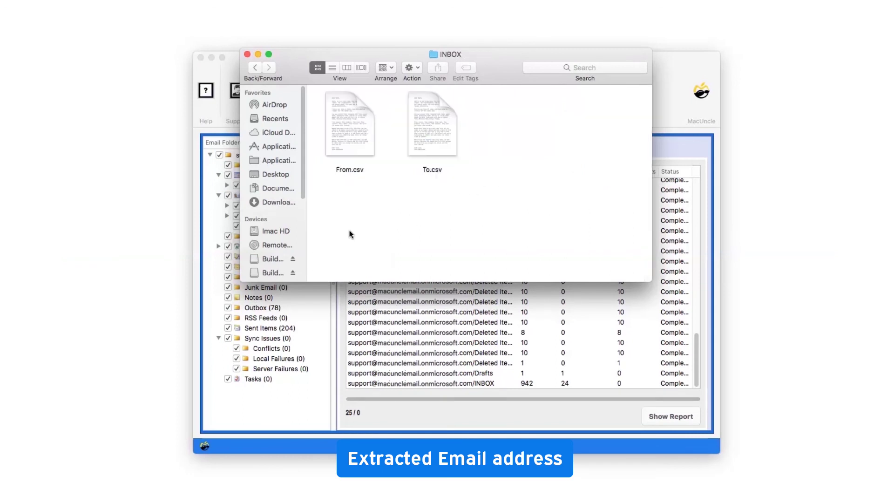